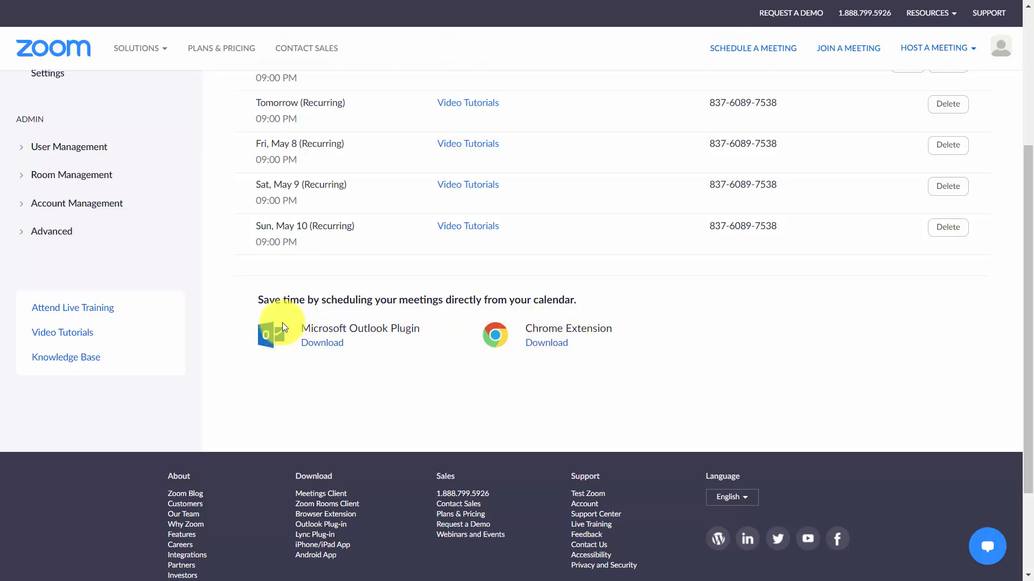
# Step: Download the Microsoft Outlook plugin from the Zoom meetings page and install it in the default folder
pyautogui.click(334, 347)
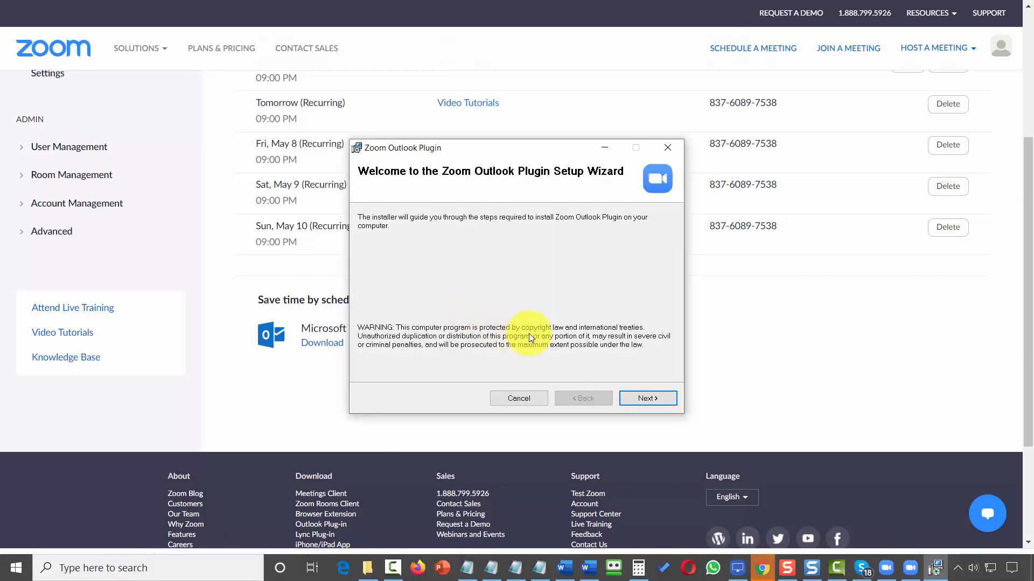
pyautogui.click(634, 401)
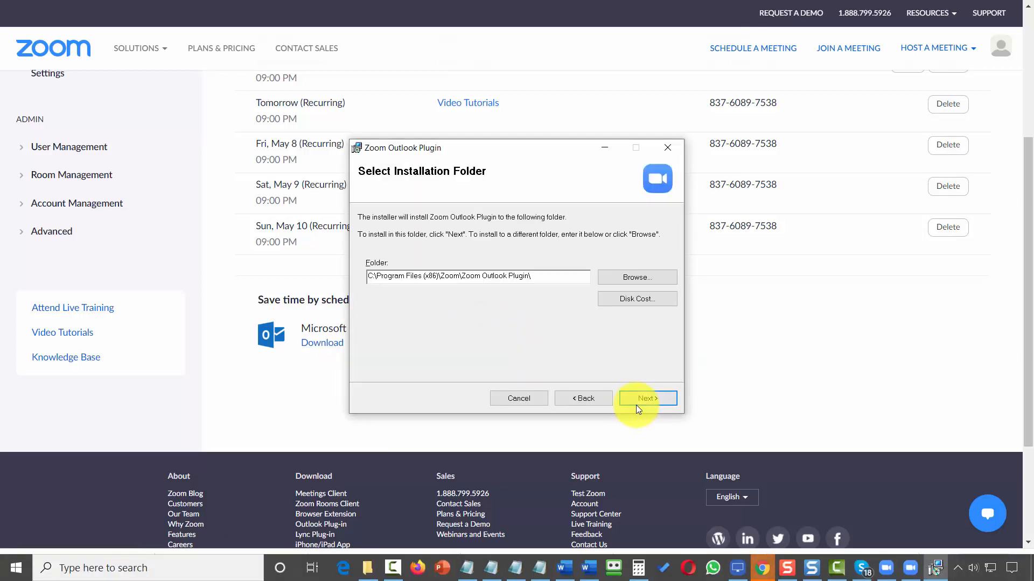
pyautogui.click(635, 405)
pyautogui.click(636, 401)
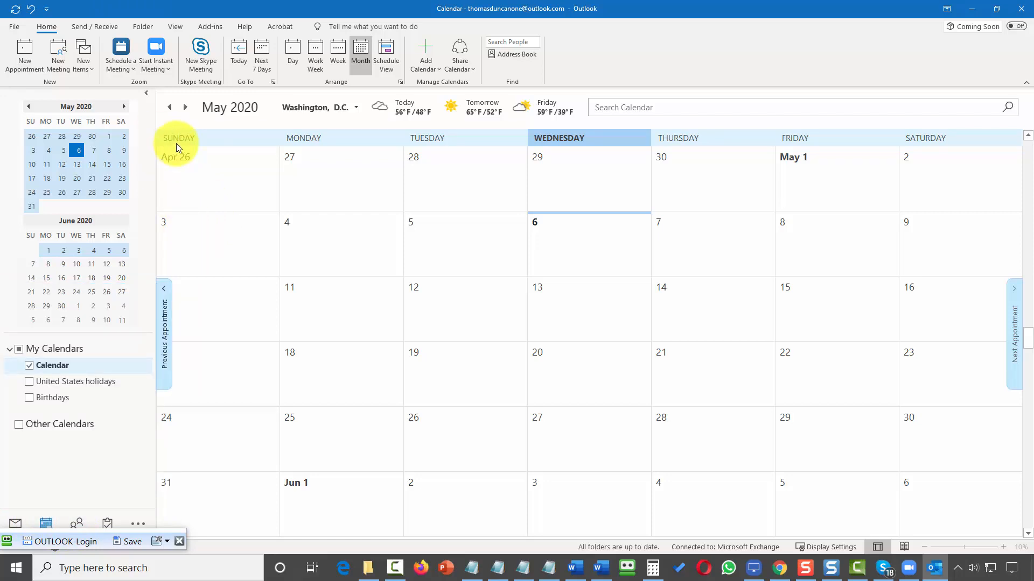
# Step: In the Outlook calendar, schedule a Zoom meeting without requiring a meeting password, keeping the default advanced options
pyautogui.click(126, 56)
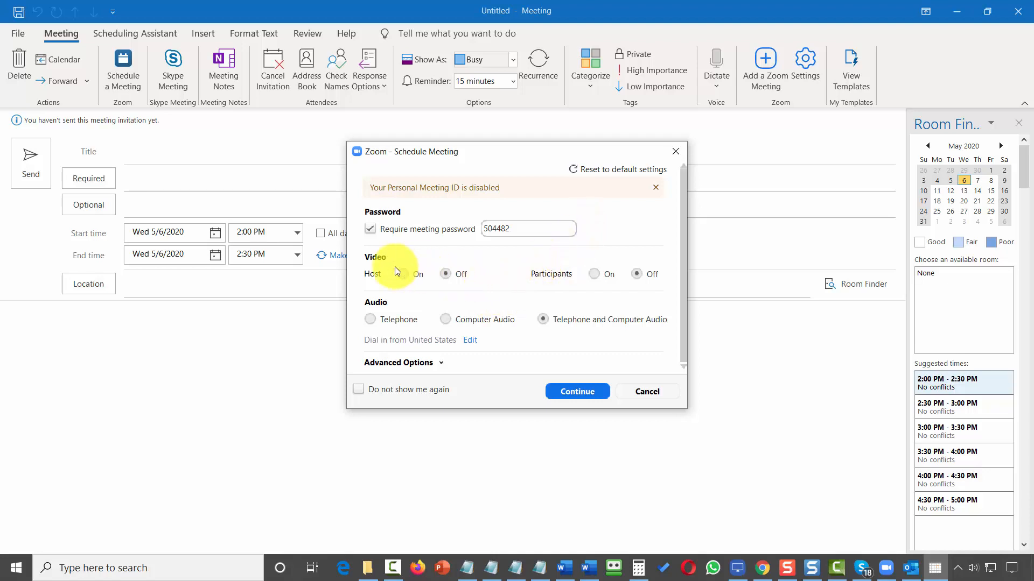
pyautogui.click(371, 228)
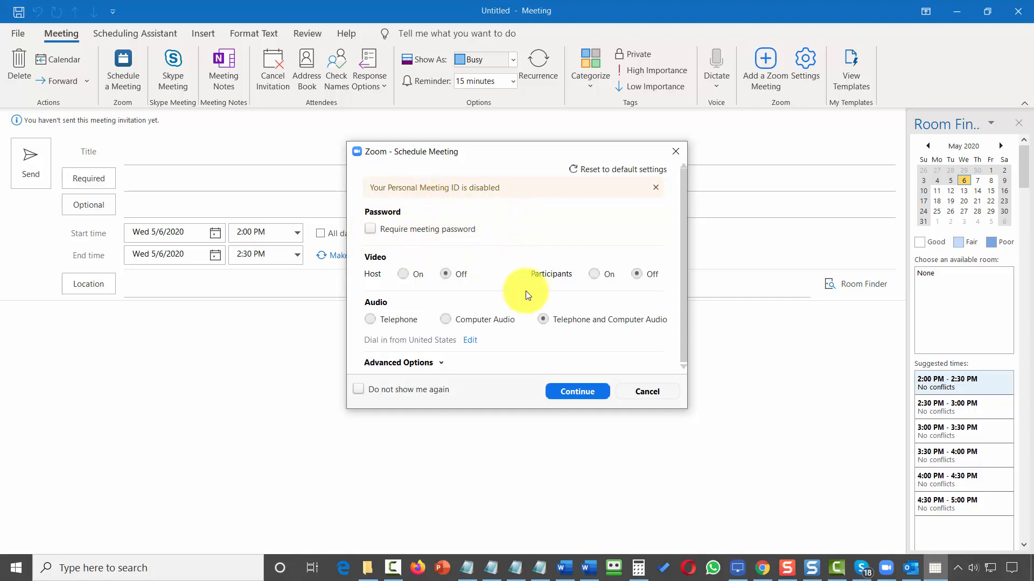
pyautogui.click(432, 364)
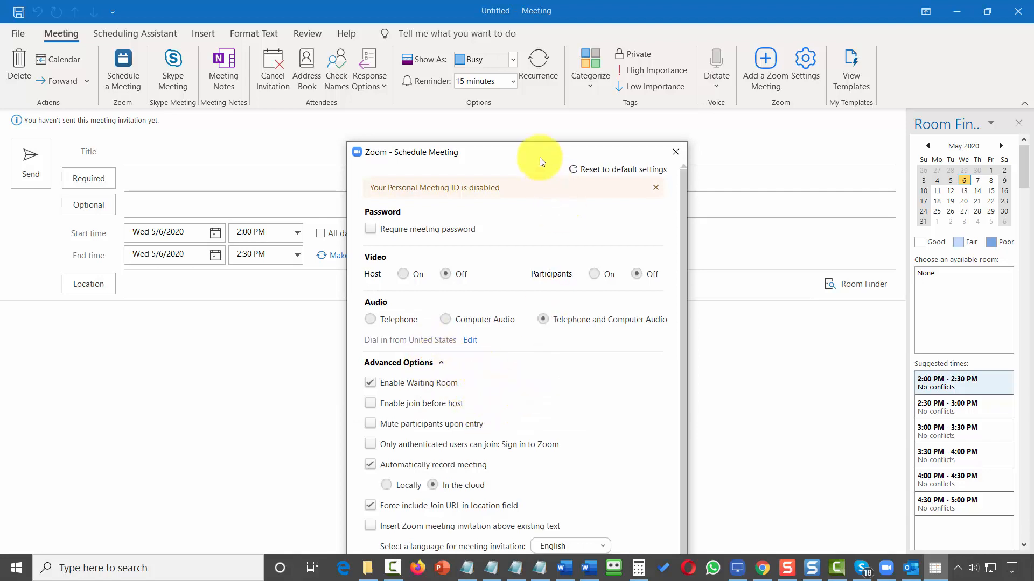
pyautogui.moveTo(531, 147); pyautogui.dragTo(493, 43)
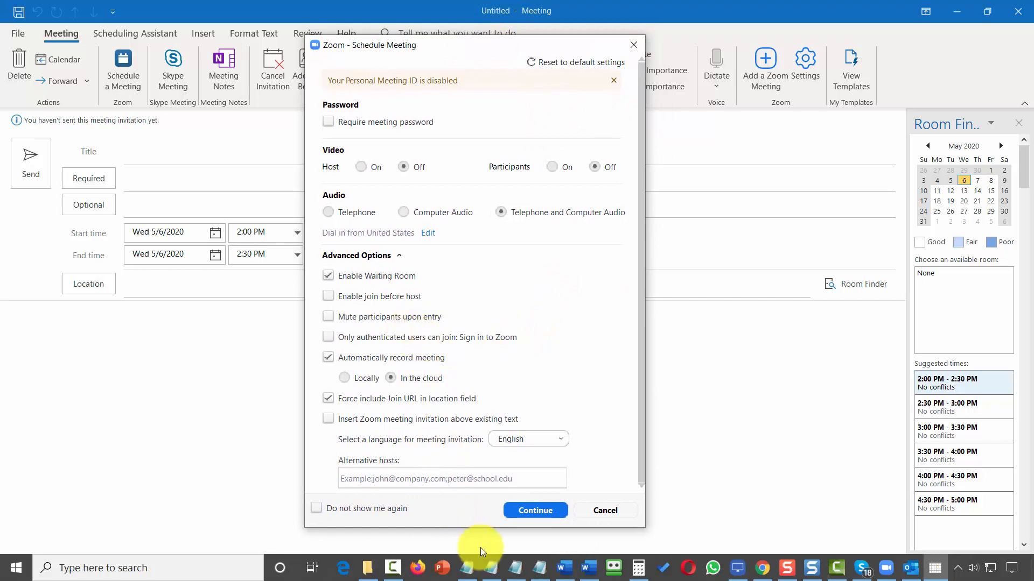
pyautogui.click(540, 509)
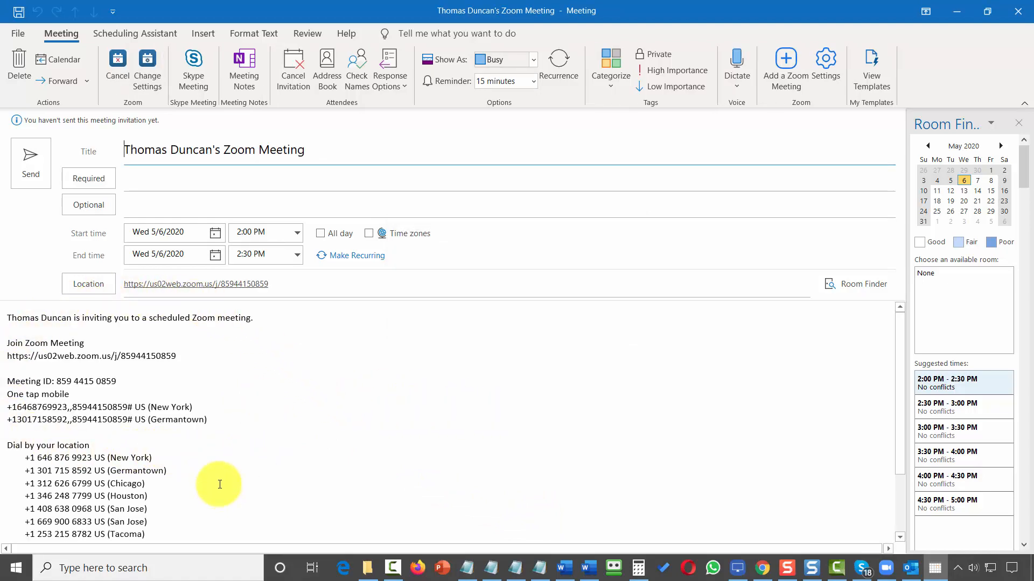
# Step: Title the meeting "How to Create Great Video Tutorials" and look through the Zoom invitation text
pyautogui.moveTo(320, 149); pyautogui.dragTo(115, 151)
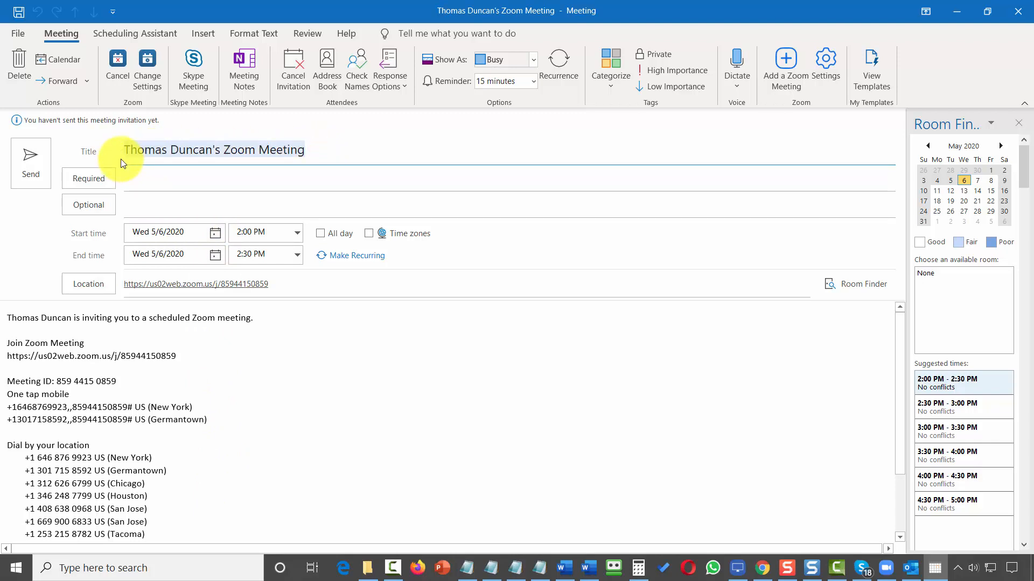
pyautogui.write('How to Create Great Video Tutorials')
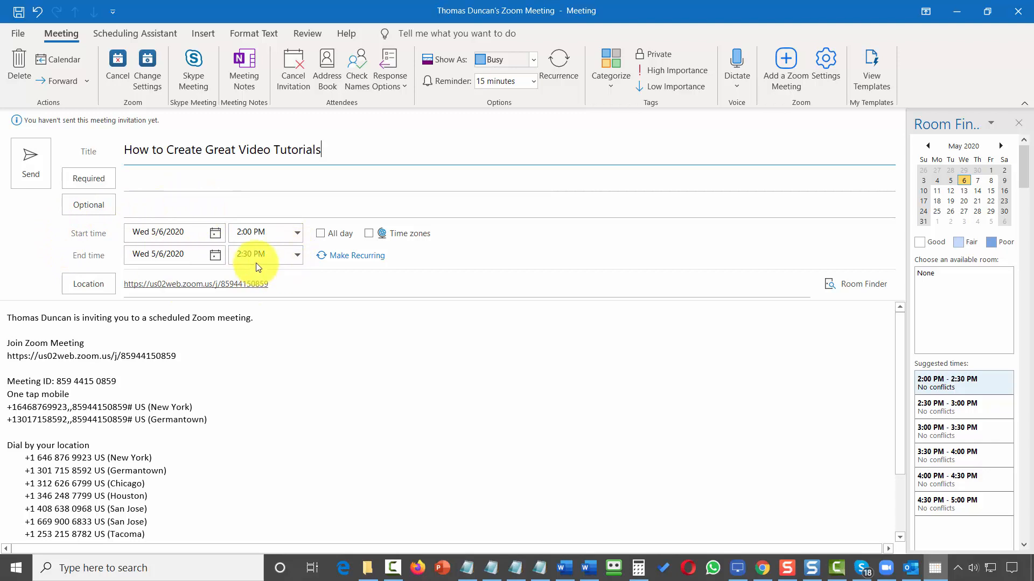
pyautogui.scroll(-2, 299, 358)
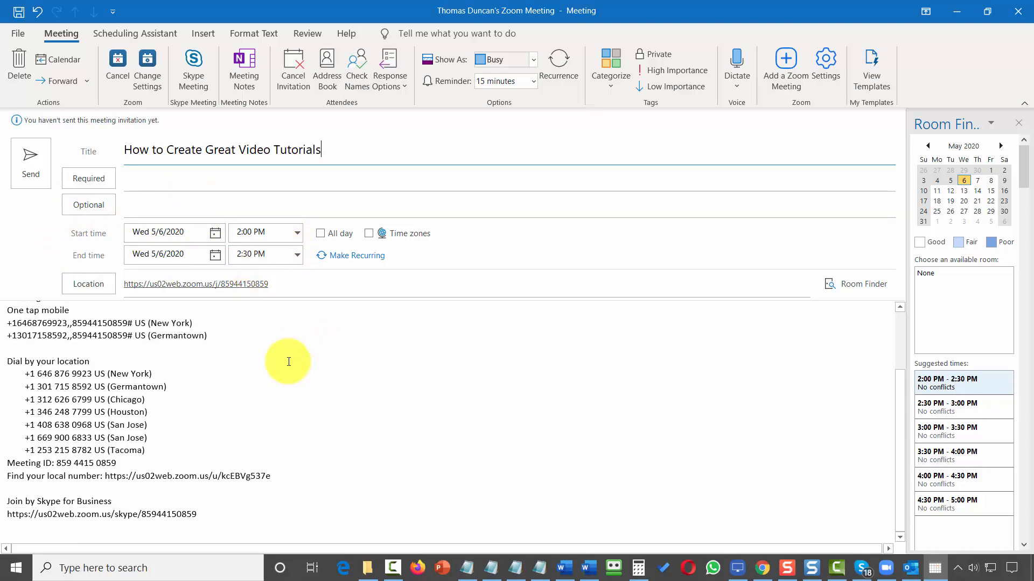
pyautogui.scroll(2, 282, 358)
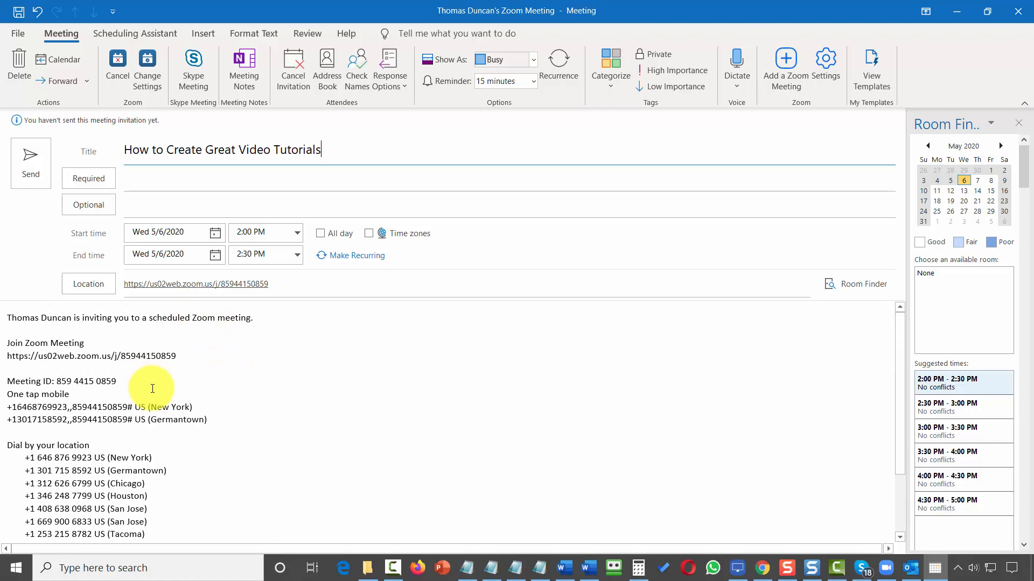
# Step: Add the first suggested recent contact as a required attendee and send the invitation, closing the reminders window
pyautogui.click(138, 175)
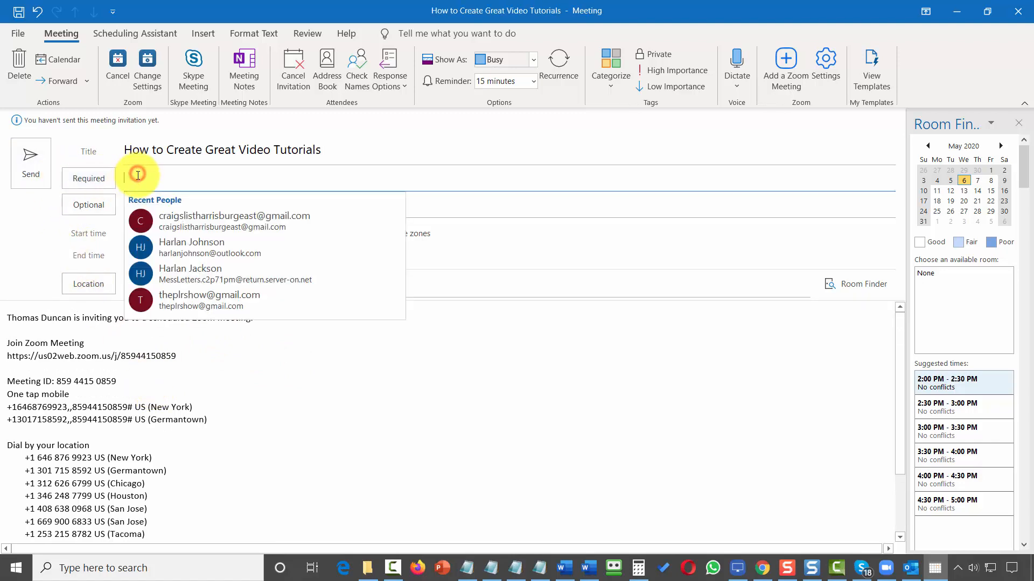
pyautogui.click(204, 216)
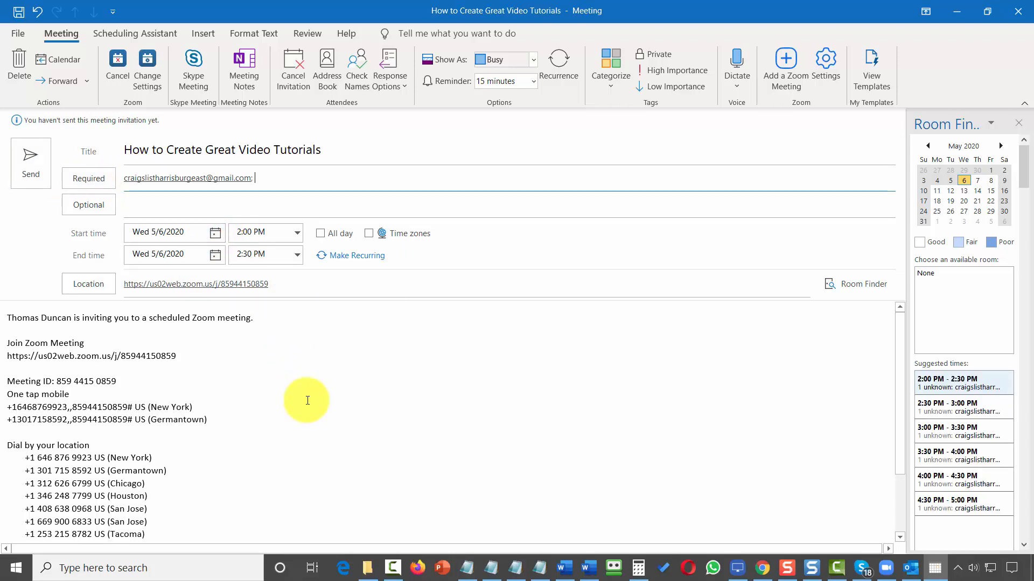
pyautogui.click(37, 167)
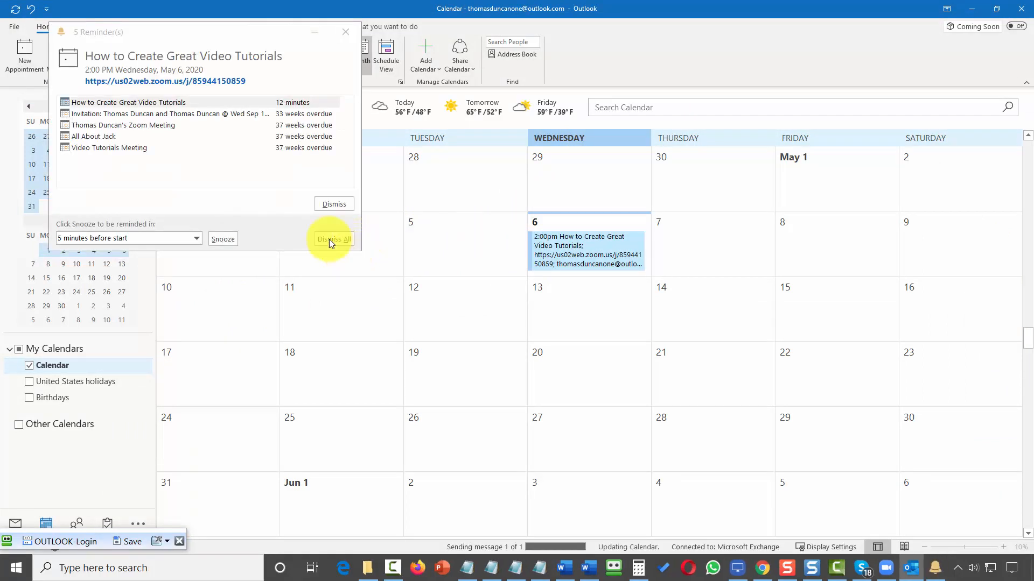
pyautogui.click(345, 32)
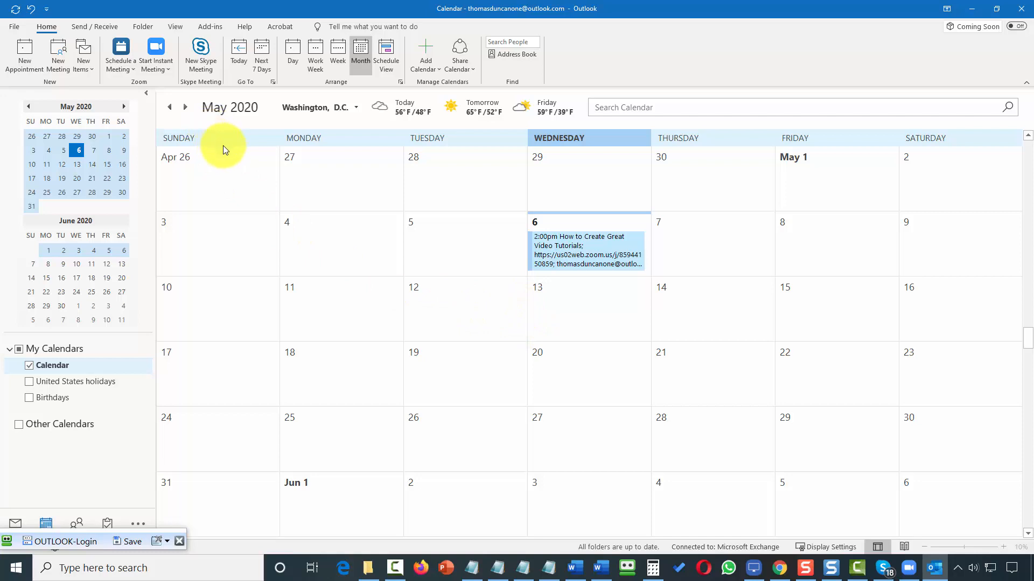
pyautogui.click(157, 53)
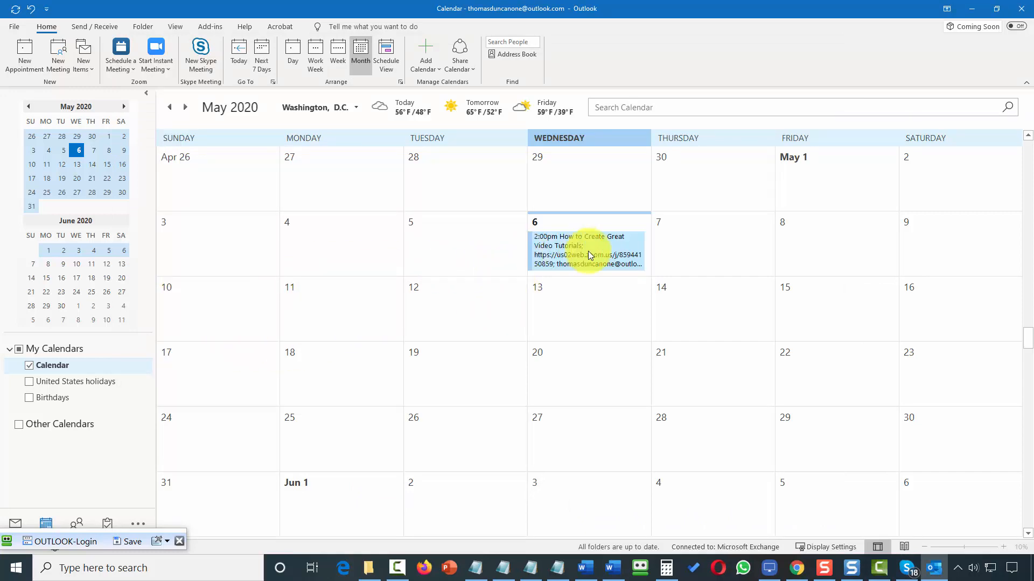
# Step: Open the May 6 meeting "How to Create Great Video Tutorials", cancel its Zoom meeting and send the update to the attendee
pyautogui.click(569, 247)
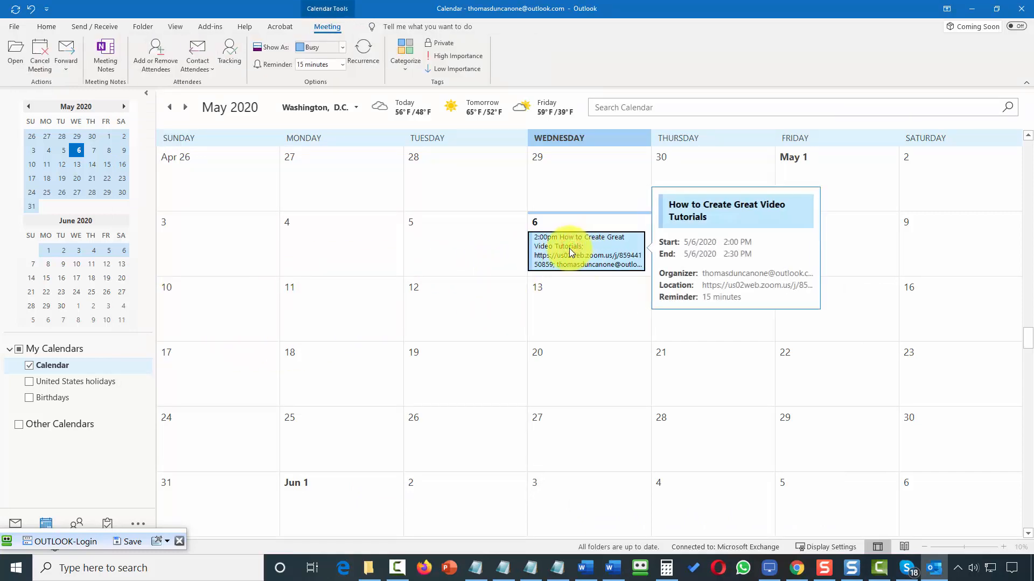
pyautogui.doubleClick(570, 249)
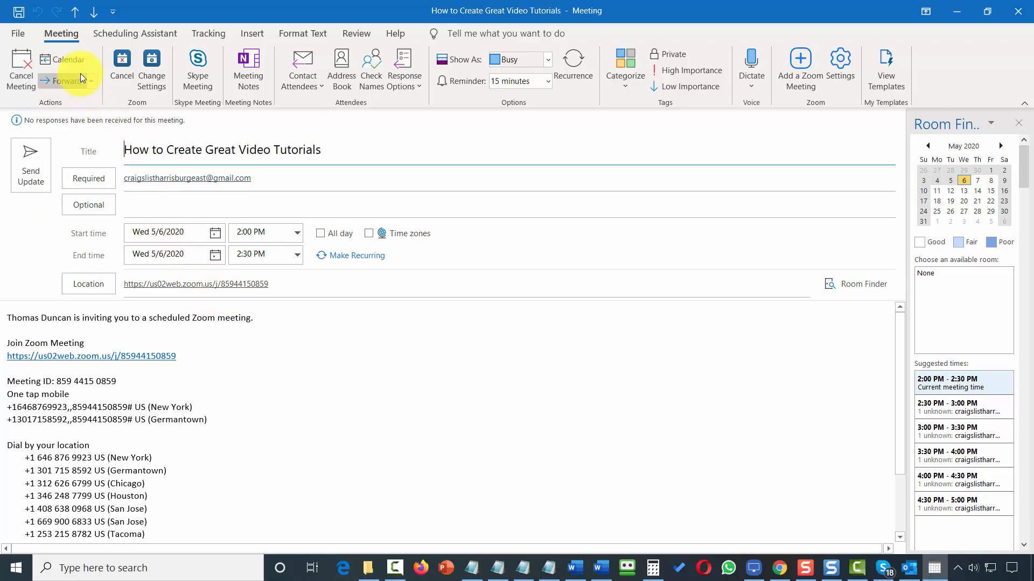
pyautogui.click(119, 64)
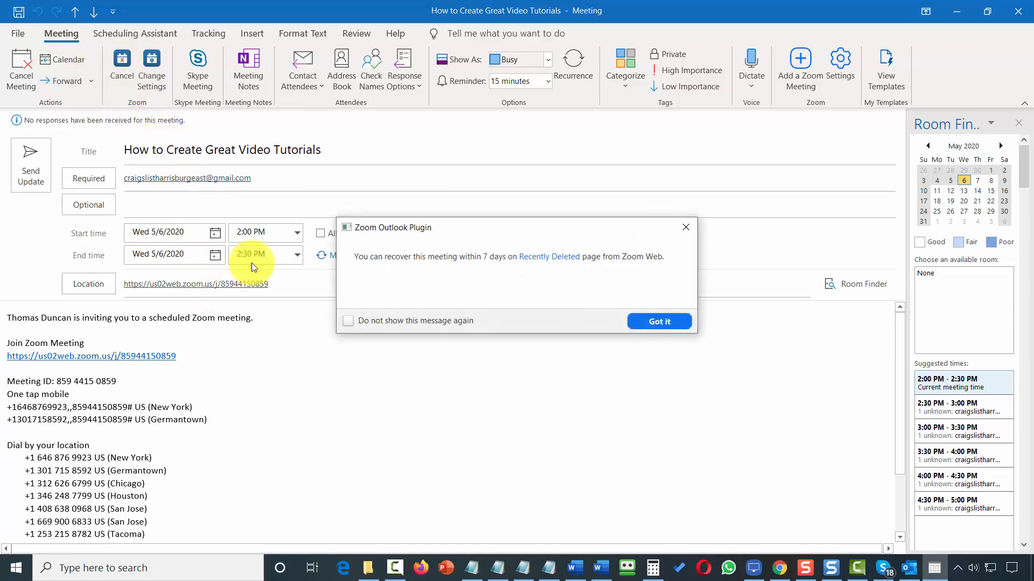
pyautogui.click(654, 320)
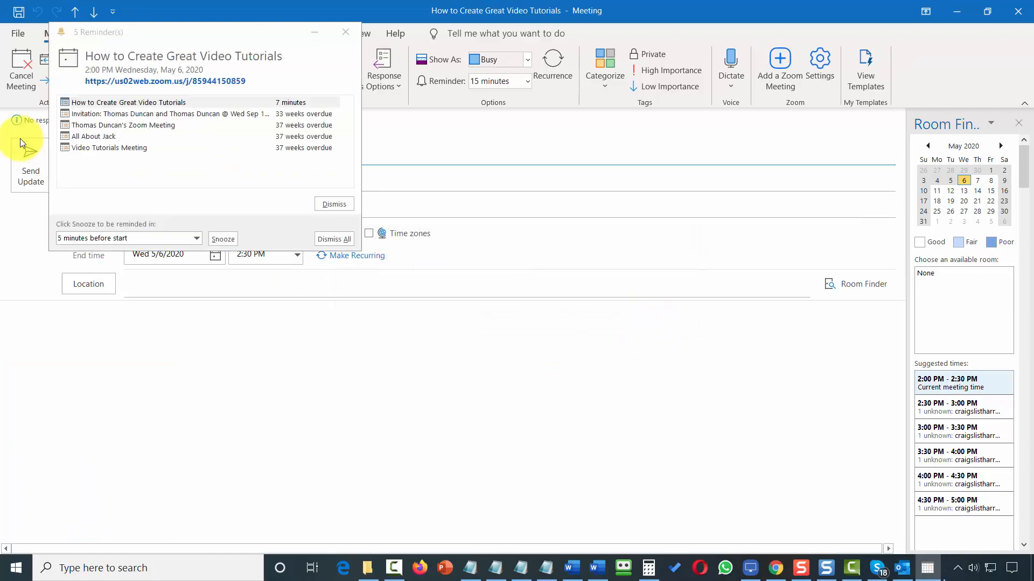
pyautogui.click(23, 152)
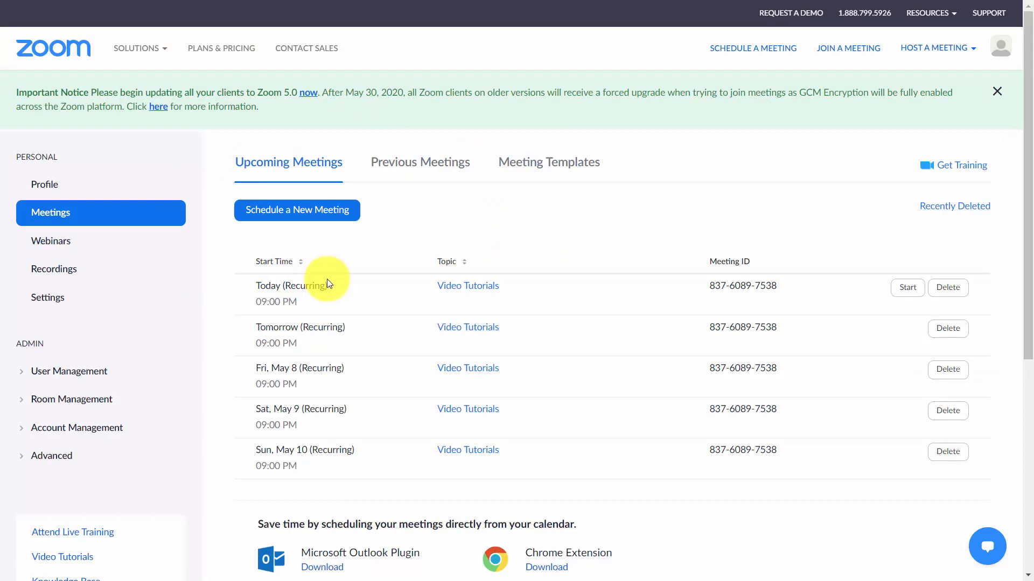
# Step: Switch to the Zoom web portal's meetings page and add the Zoom Scheduler extension to Chrome from its download link
pyautogui.scroll(-4, 327, 283)
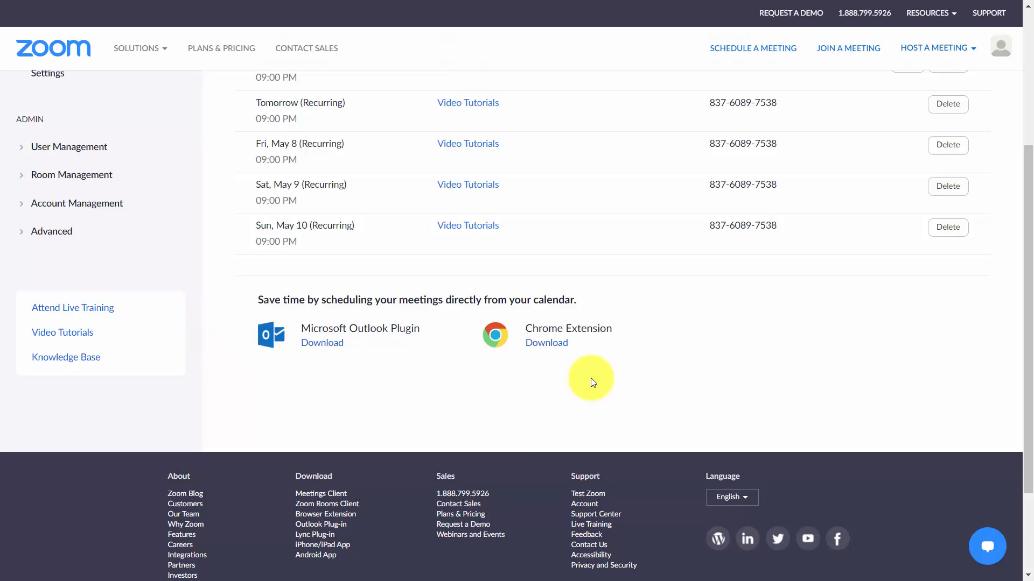
pyautogui.click(546, 350)
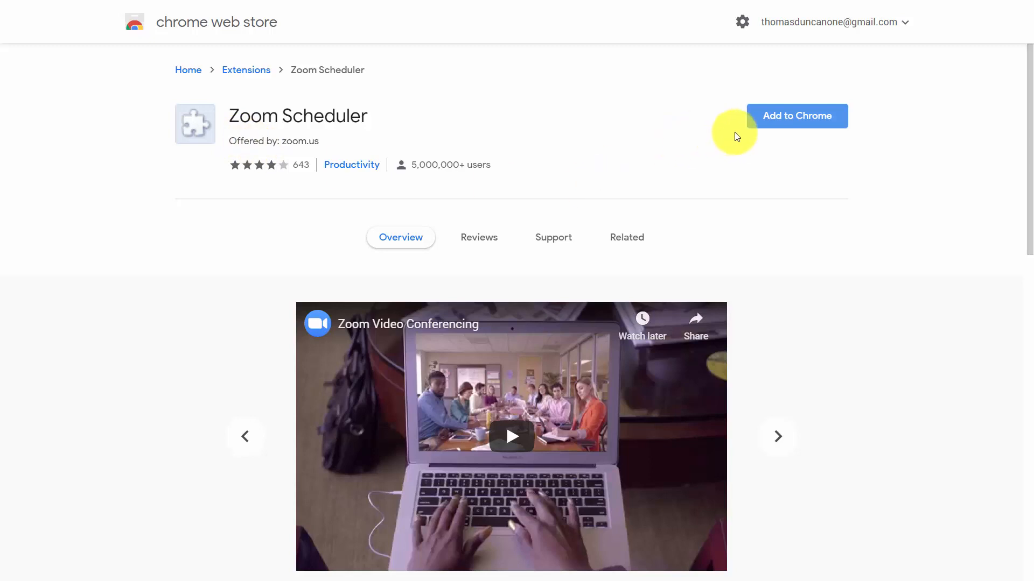
pyautogui.click(773, 118)
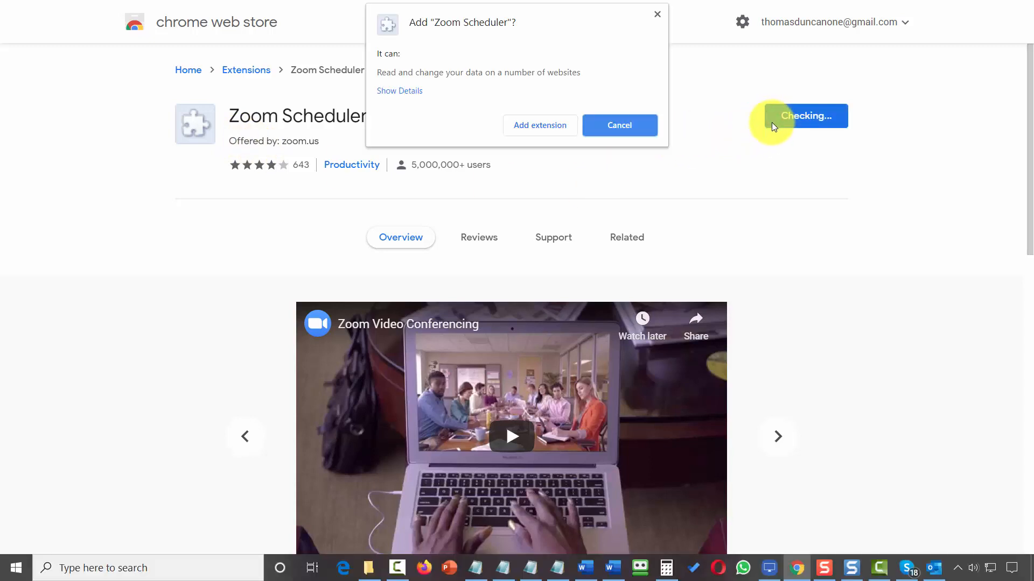
pyautogui.click(547, 127)
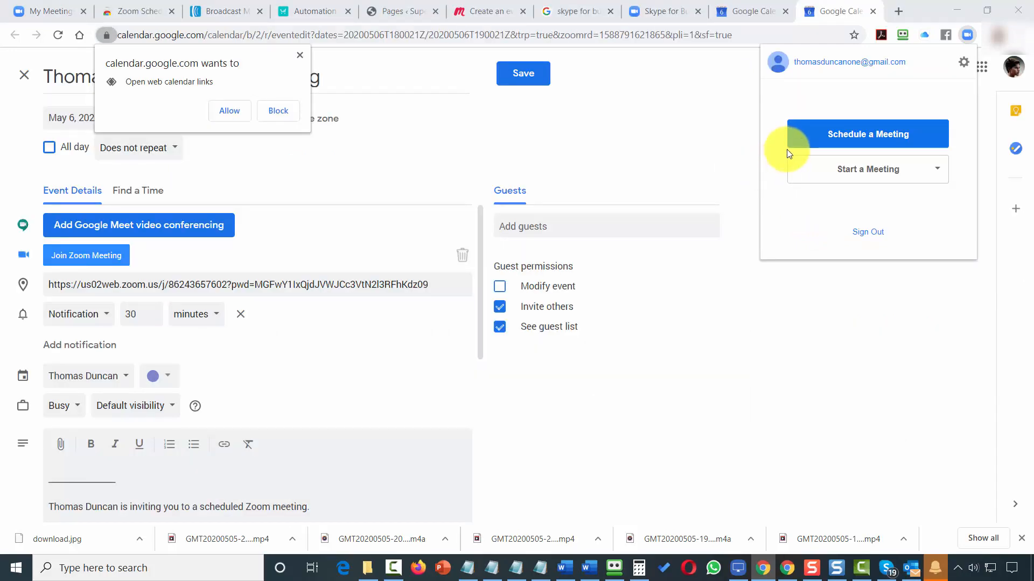
# Step: Schedule a Zoom meeting in Google Calendar titled "Creation of Great Webinars and Meetings", save the event and continue past the notifications prompt
pyautogui.click(855, 135)
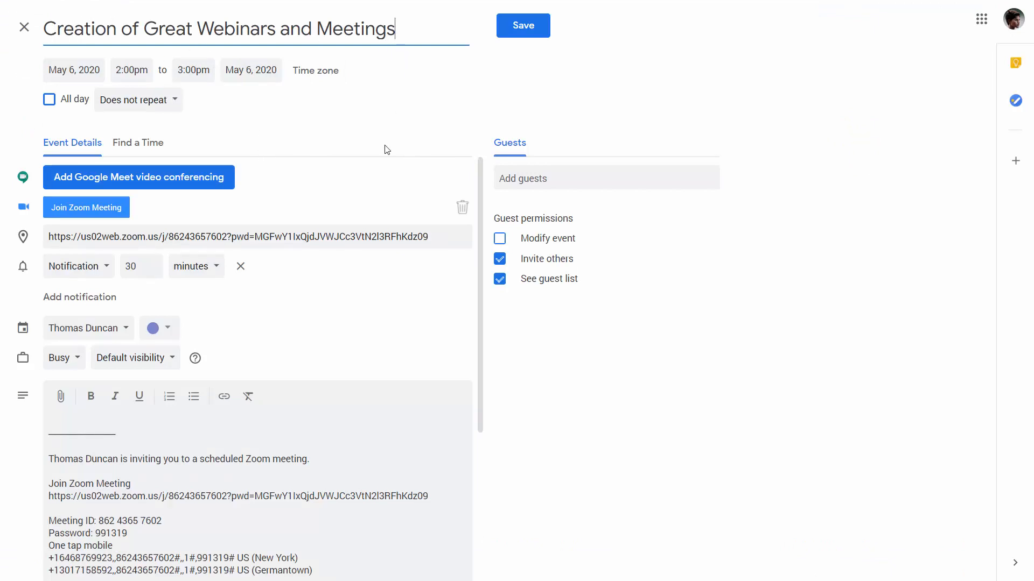
pyautogui.scroll(-4, 388, 323)
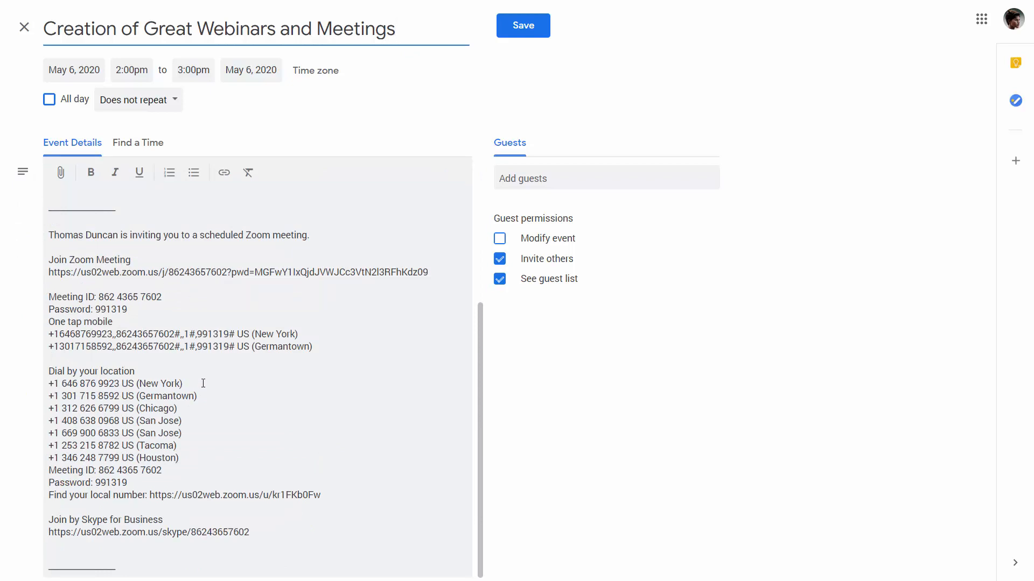
pyautogui.scroll(4, 333, 415)
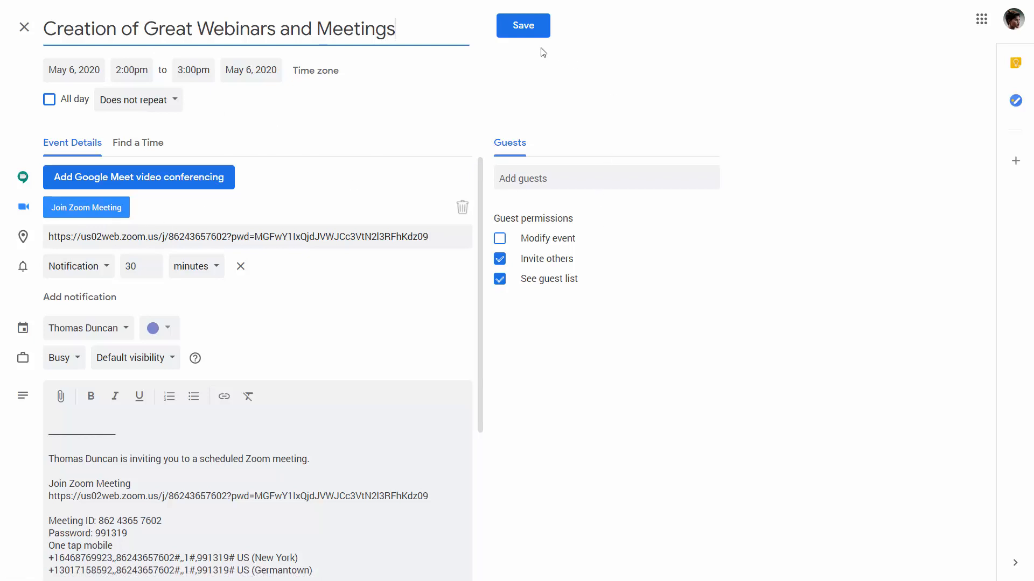
pyautogui.click(523, 29)
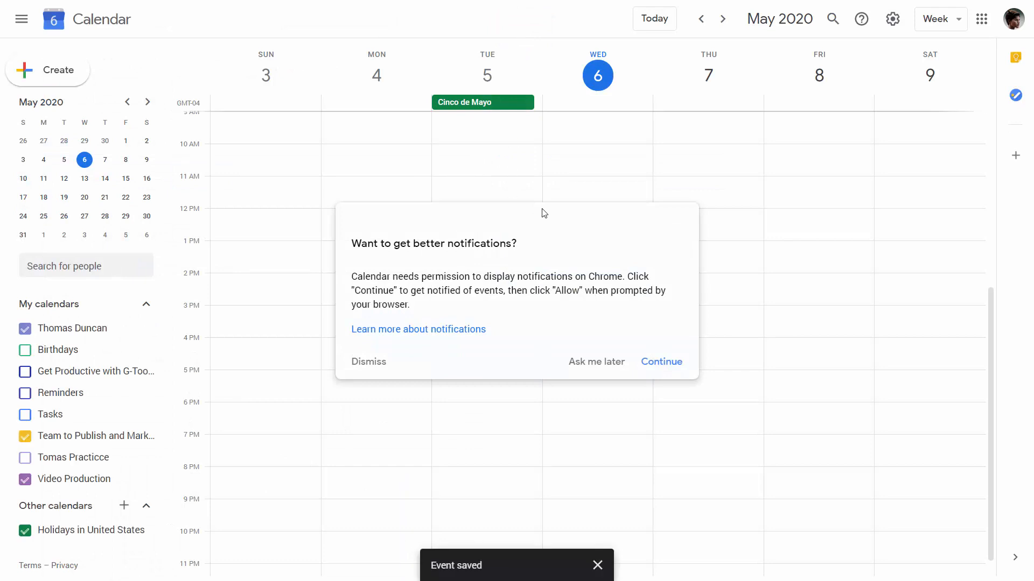
pyautogui.click(653, 364)
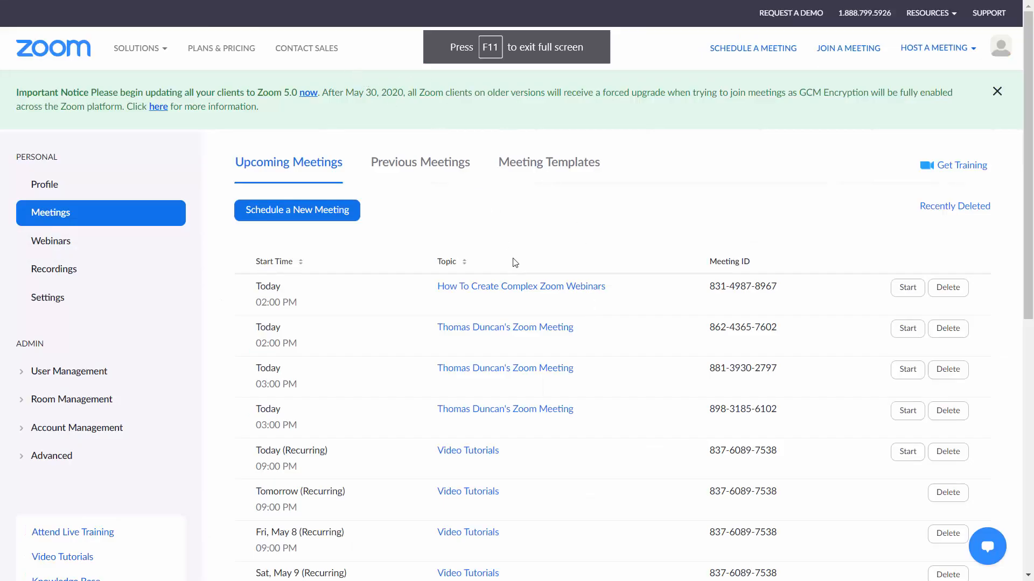
# Step: Refresh Zoom's upcoming meetings list and view the details of the "Creation of Great Webinars and Meetings" event in Google Calendar
pyautogui.press('F5')
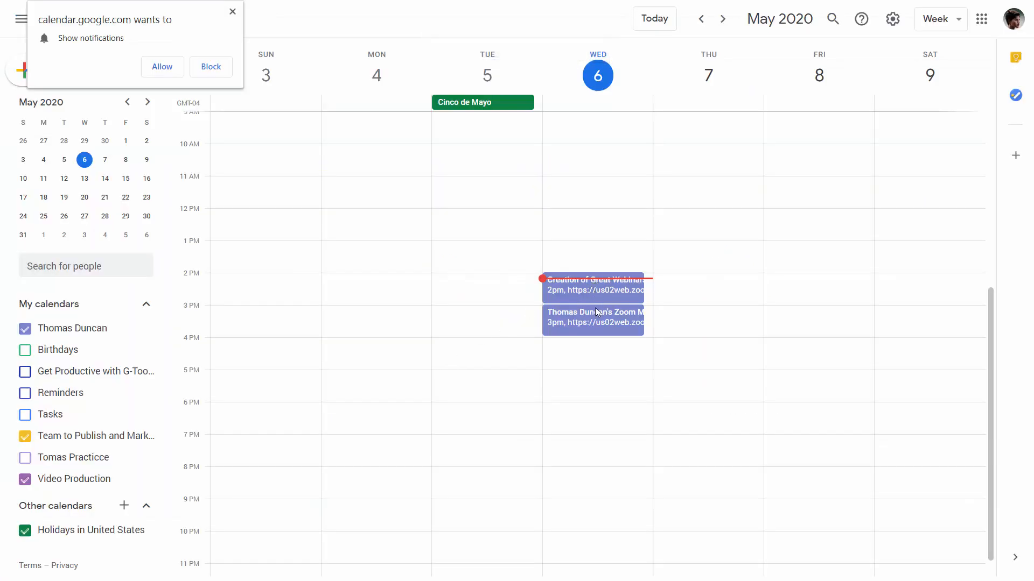
pyautogui.click(599, 296)
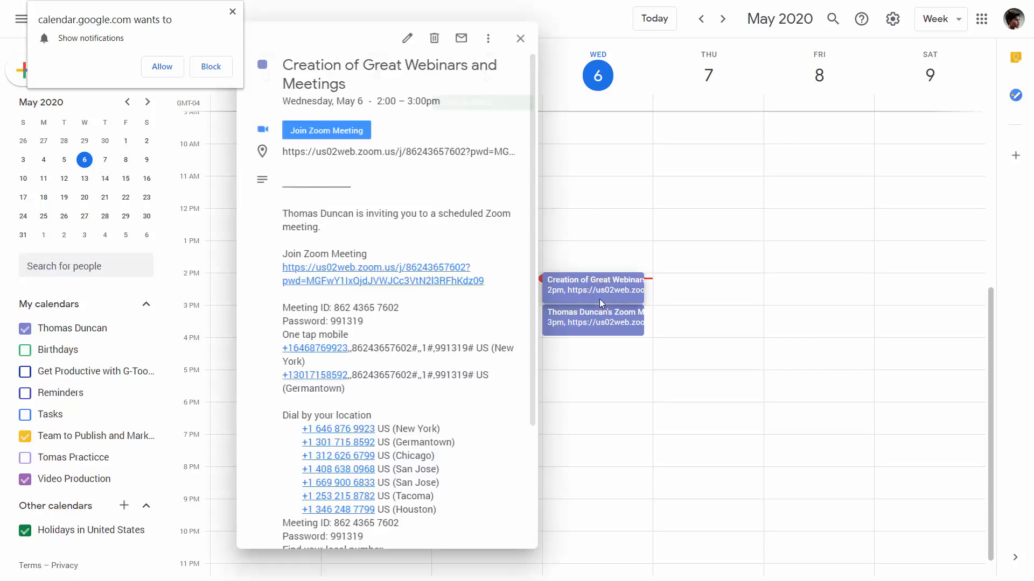